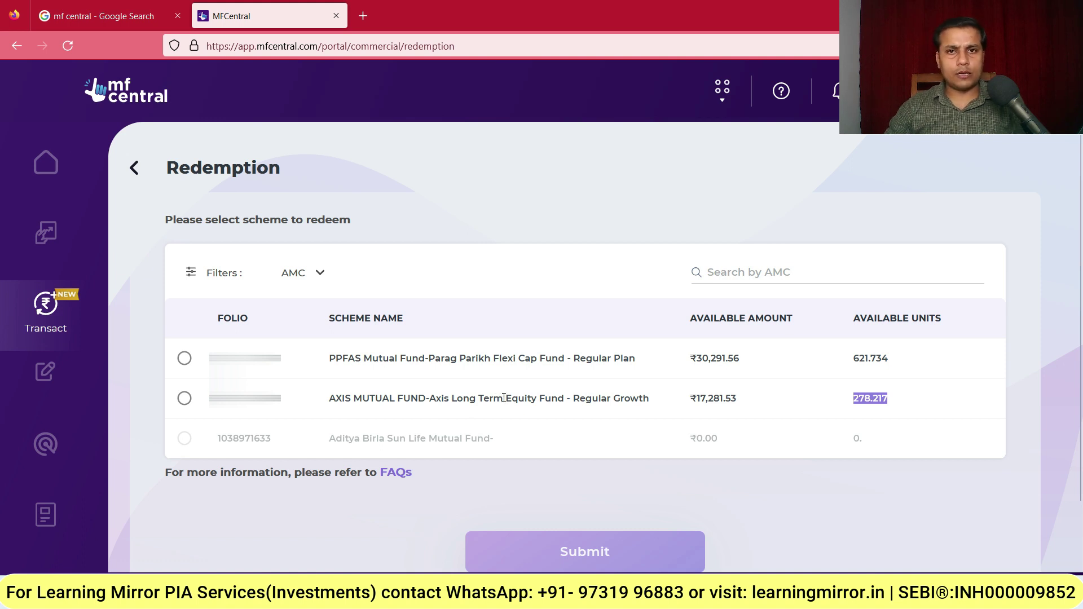
# Step: Switch to the mirrored phone's Redeem screen and mark the folio number and available units in red
pyautogui.hotkey('alt', 'Tab')
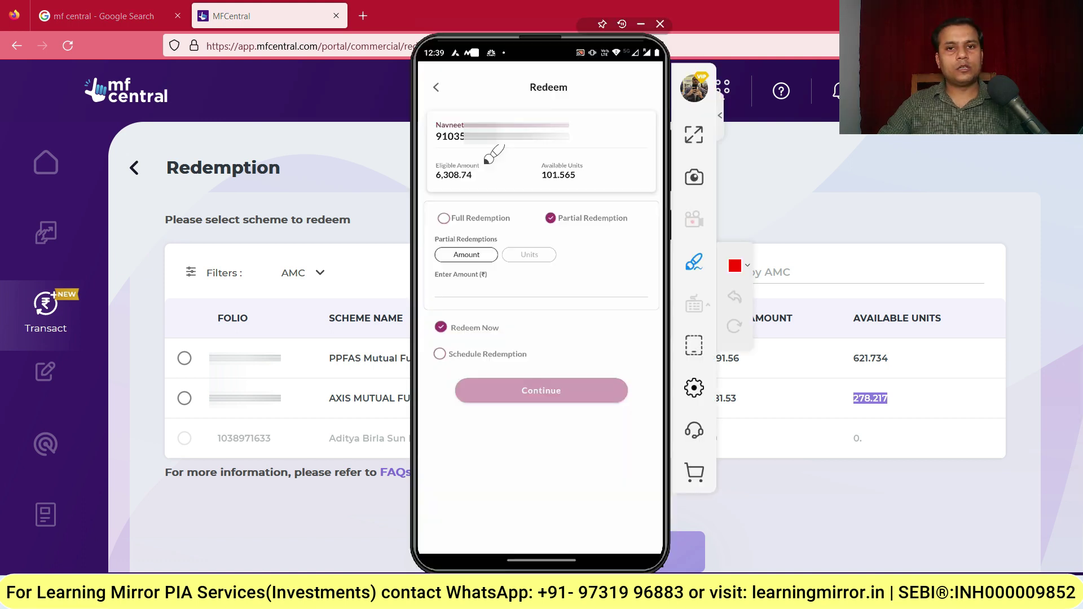
pyautogui.moveTo(522, 145); pyautogui.dragTo(449, 146)
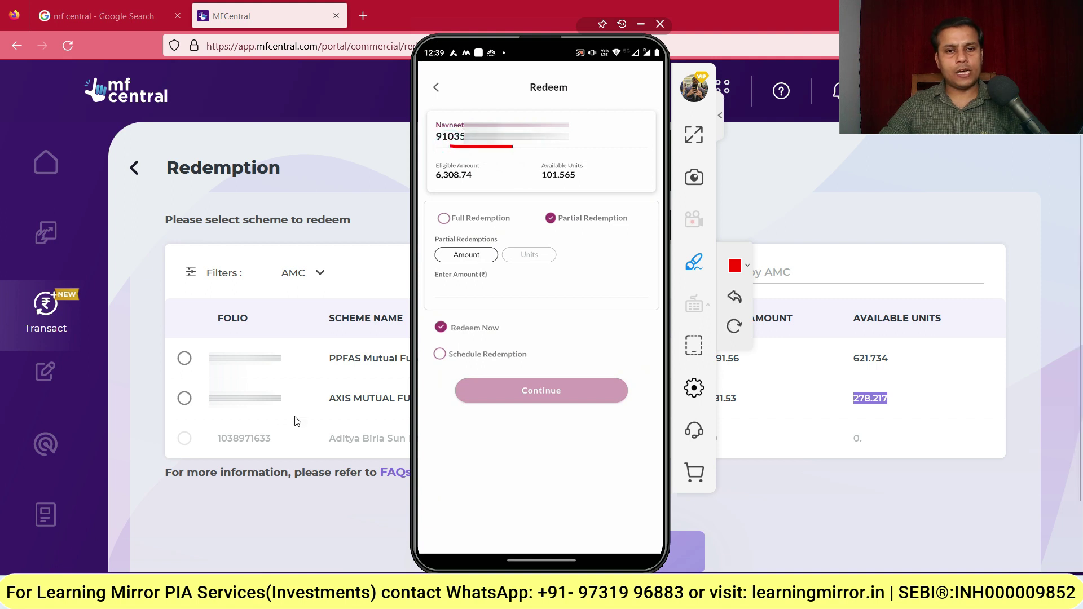
pyautogui.moveTo(531, 173); pyautogui.dragTo(546, 189)
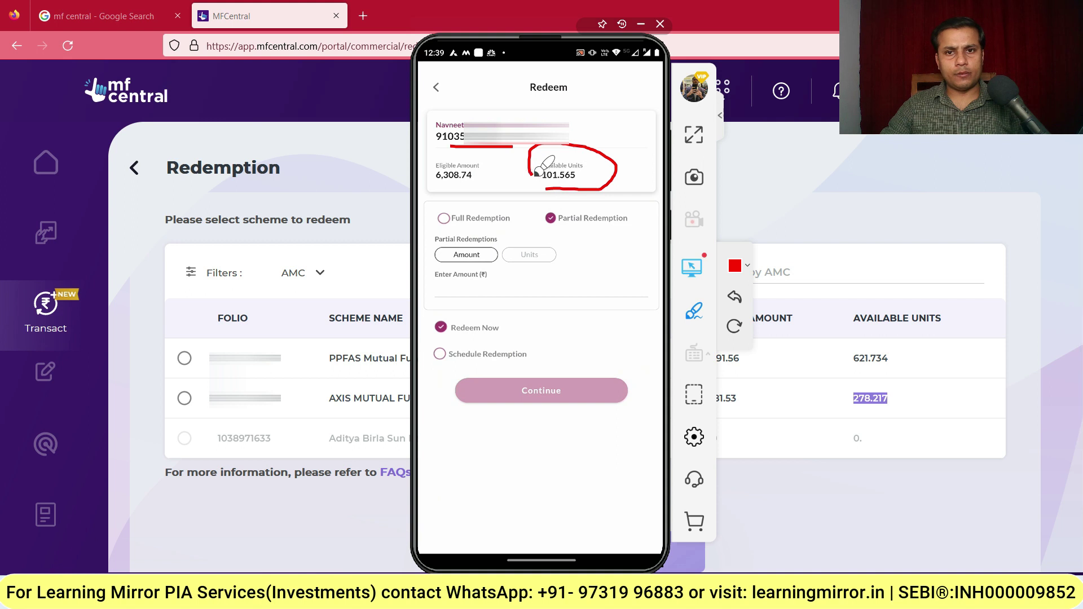
pyautogui.moveTo(580, 180); pyautogui.dragTo(589, 175)
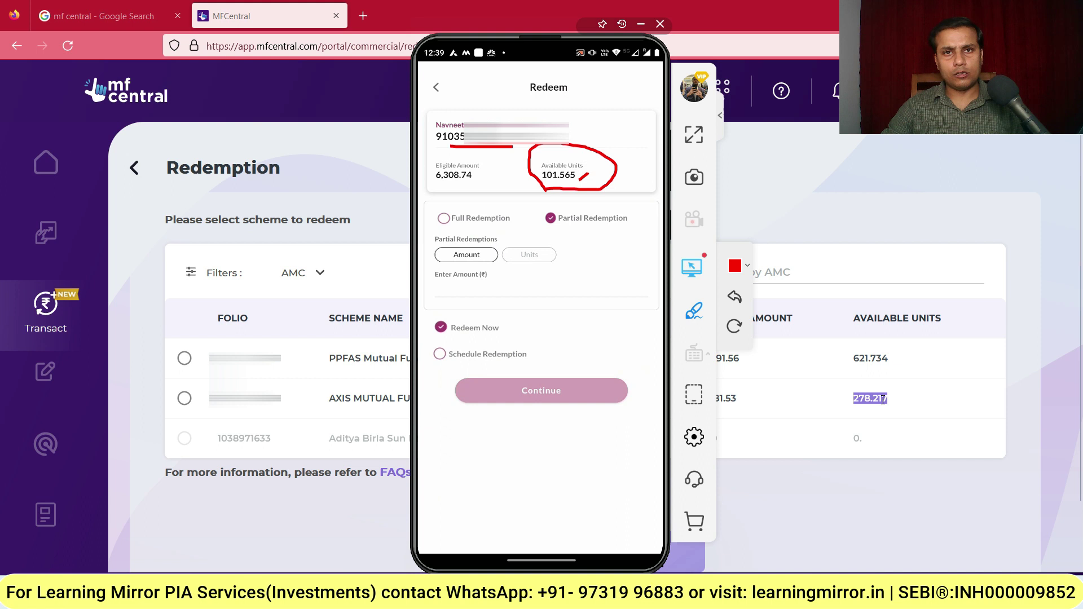
pyautogui.moveTo(615, 151); pyautogui.dragTo(642, 135)
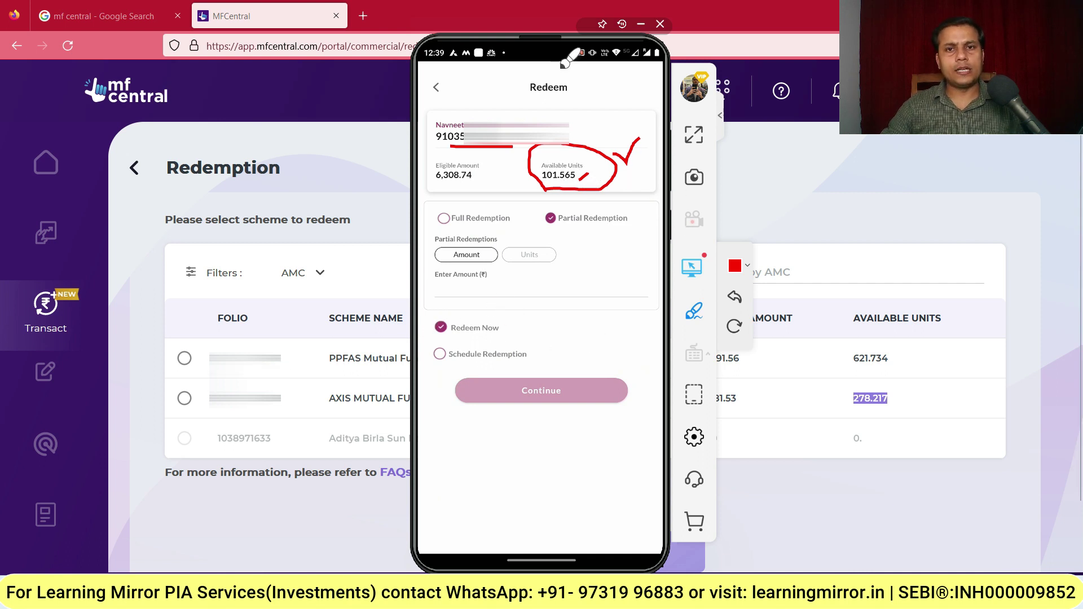
pyautogui.moveTo(551, 101)
pyautogui.mouseDown()
pyautogui.moveTo(570, 102)
pyautogui.moveTo(596, 71)
pyautogui.mouseUp()
pyautogui.moveTo(586, 163); pyautogui.dragTo(625, 125)
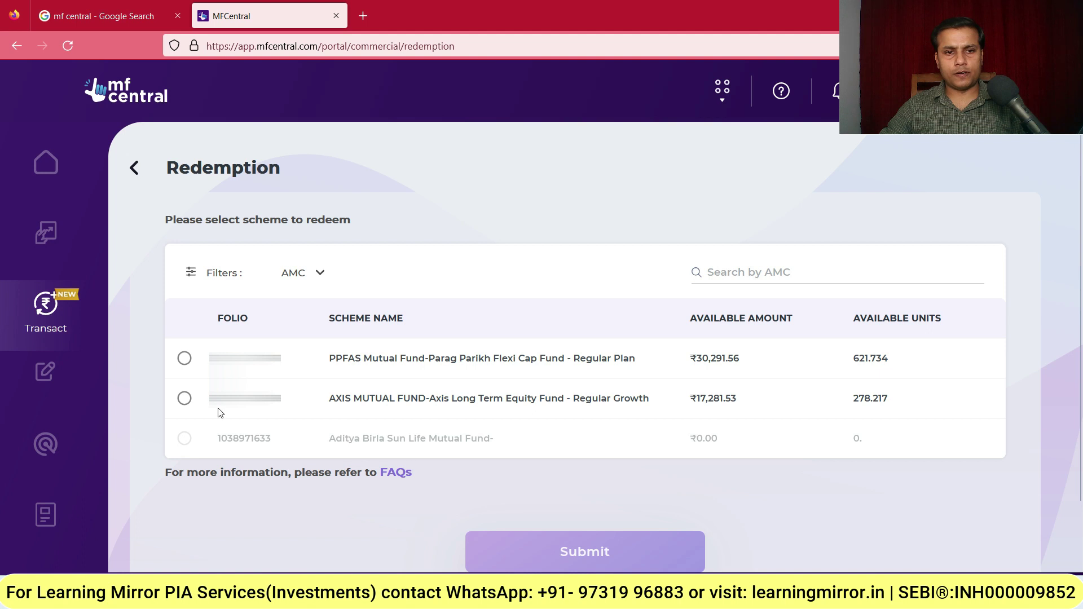
# Step: In MFCentral, select the Axis Long Term Equity Fund - Regular Growth scheme for redemption and submit the selection
pyautogui.click(184, 399)
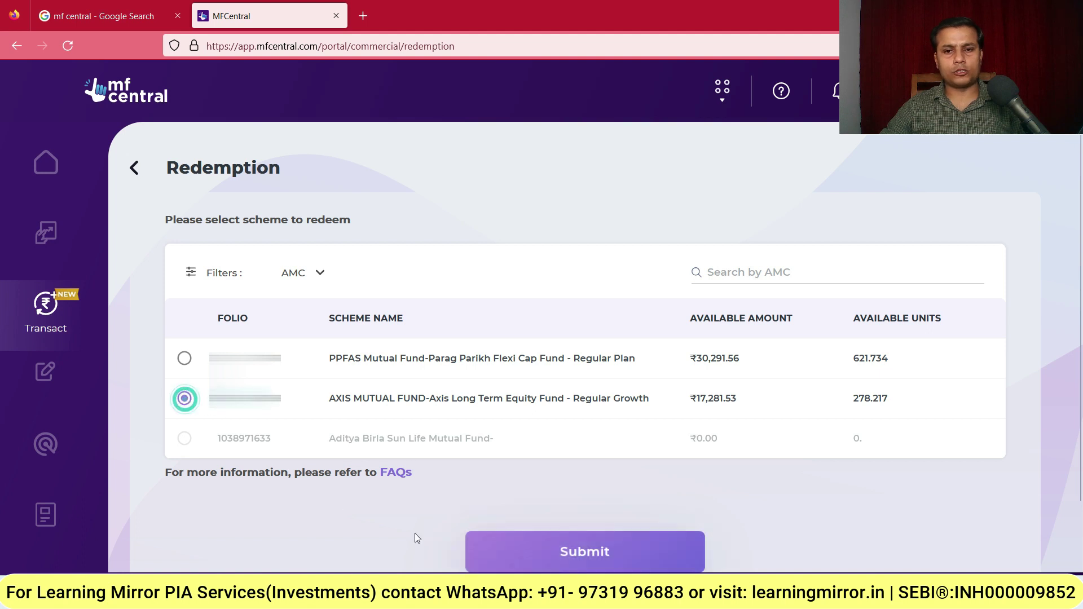
pyautogui.click(589, 553)
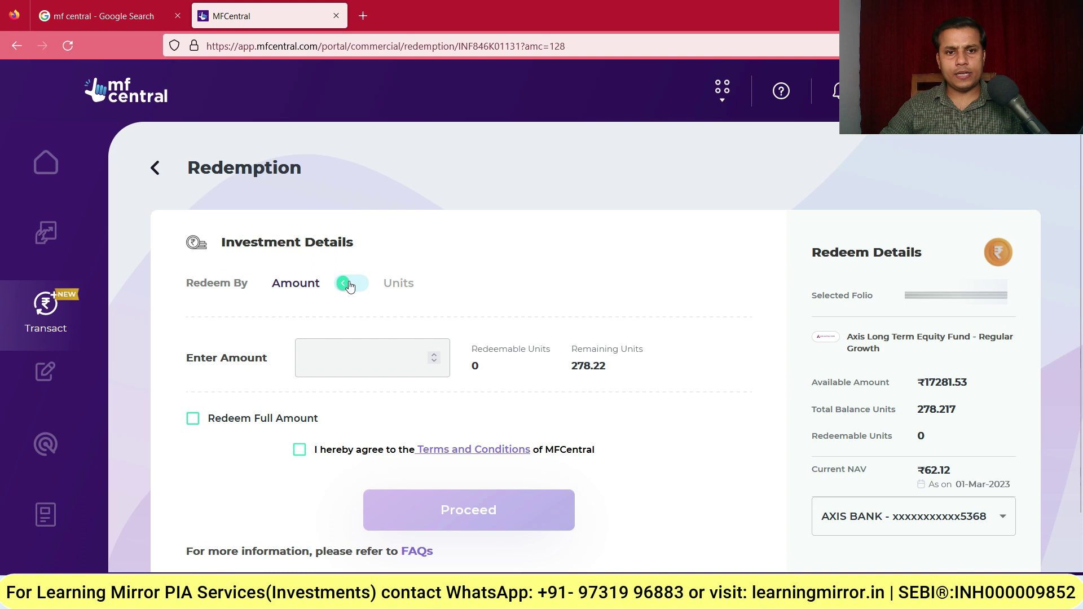
# Step: Try a redemption amount of 5000, and switch to redeeming by units with 101 units entered
pyautogui.click(358, 368)
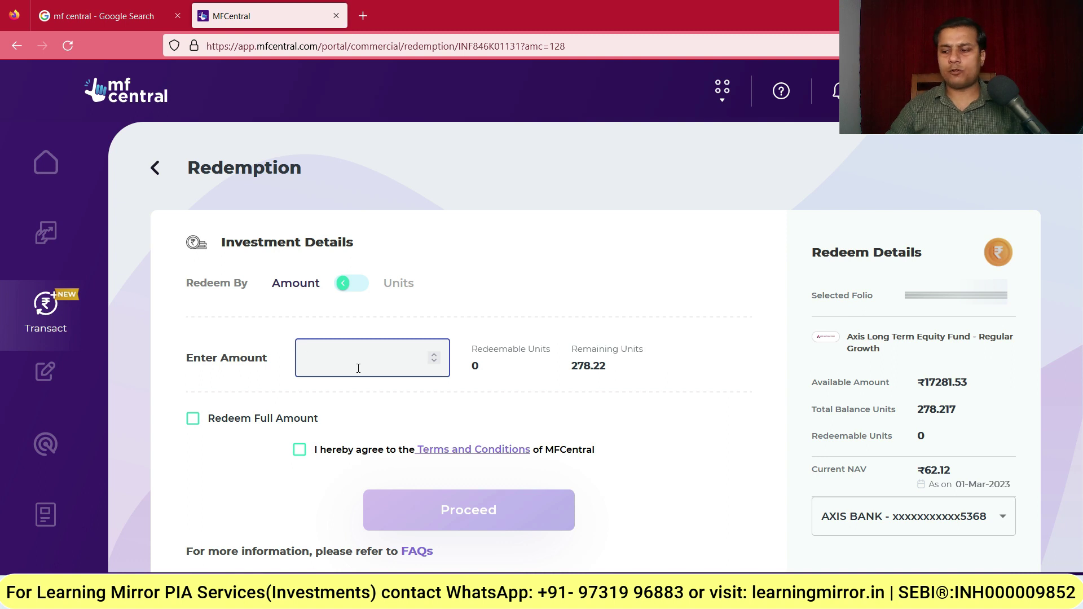
pyautogui.write('5000')
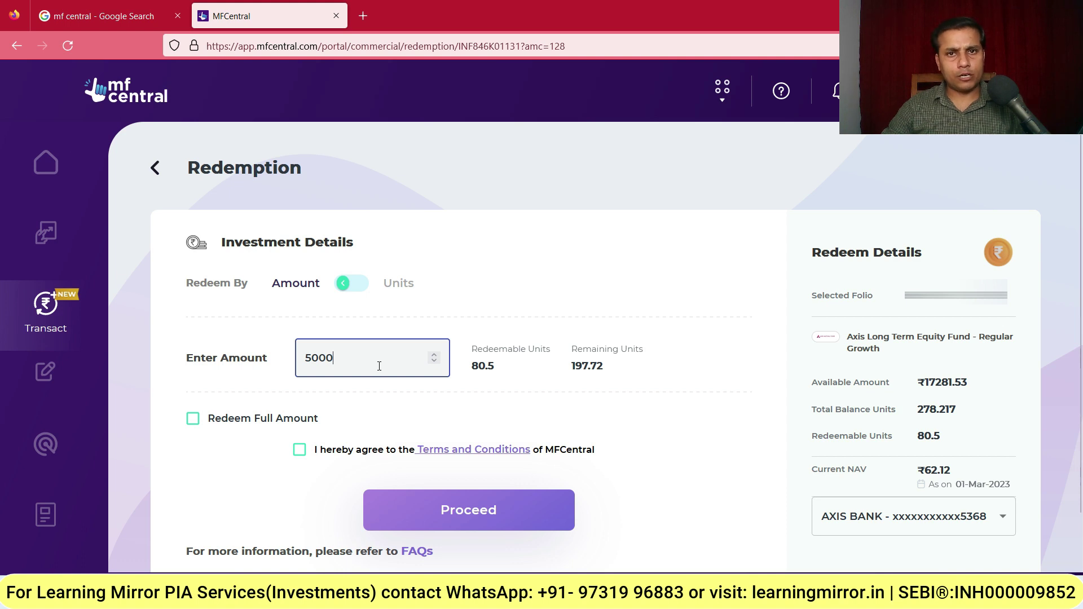
pyautogui.click(358, 284)
pyautogui.click(343, 354)
pyautogui.write('101')
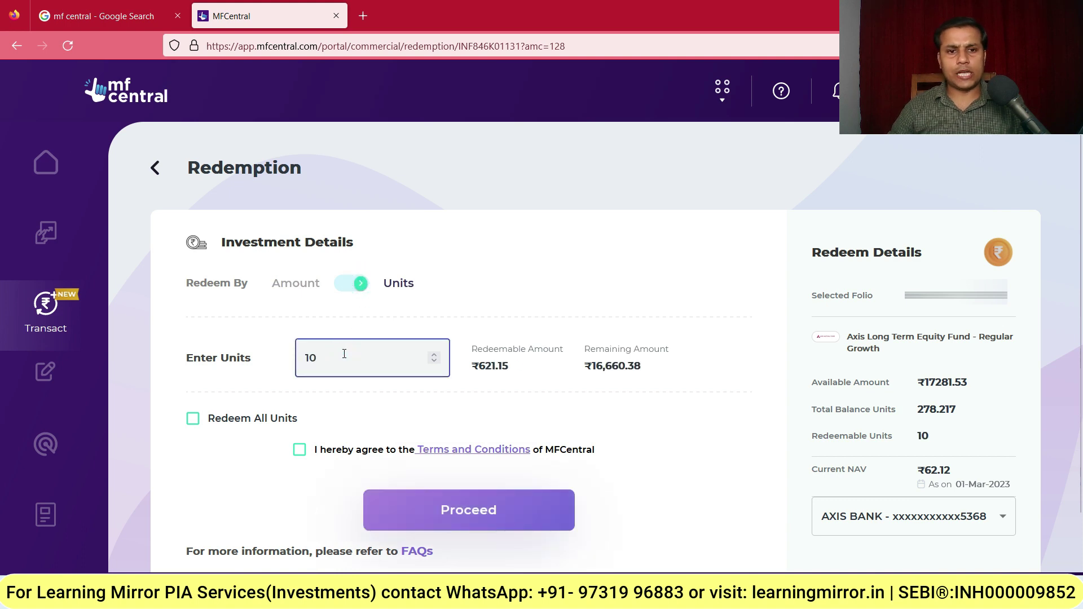
# Step: Examine the redeemable amount, remaining amount, total balance units and current NAV of the redemption
pyautogui.click(481, 366)
pyautogui.moveTo(486, 367); pyautogui.dragTo(527, 371)
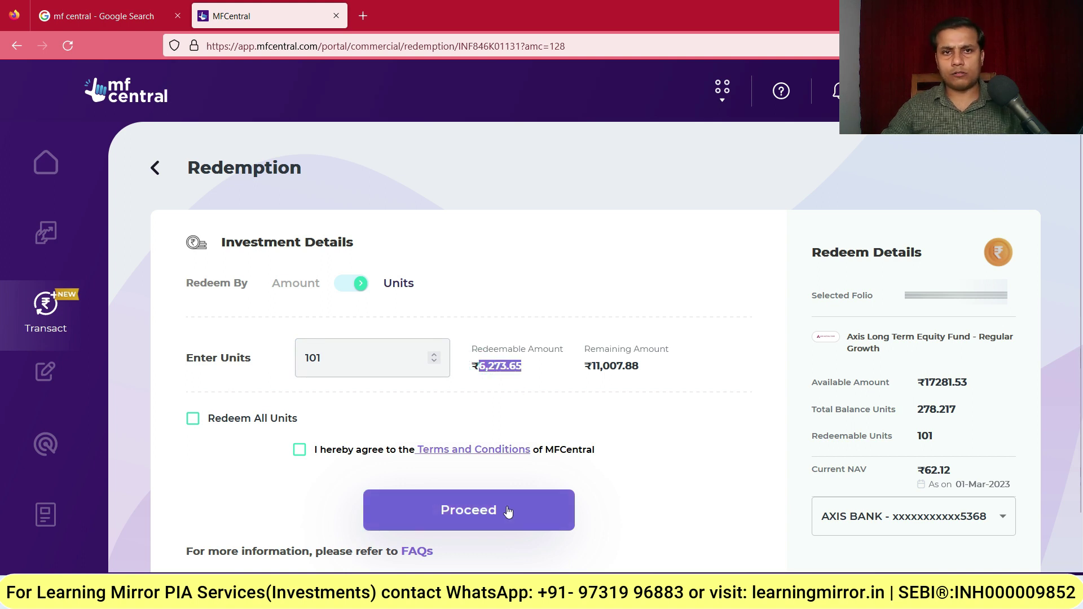
pyautogui.moveTo(592, 368); pyautogui.dragTo(649, 370)
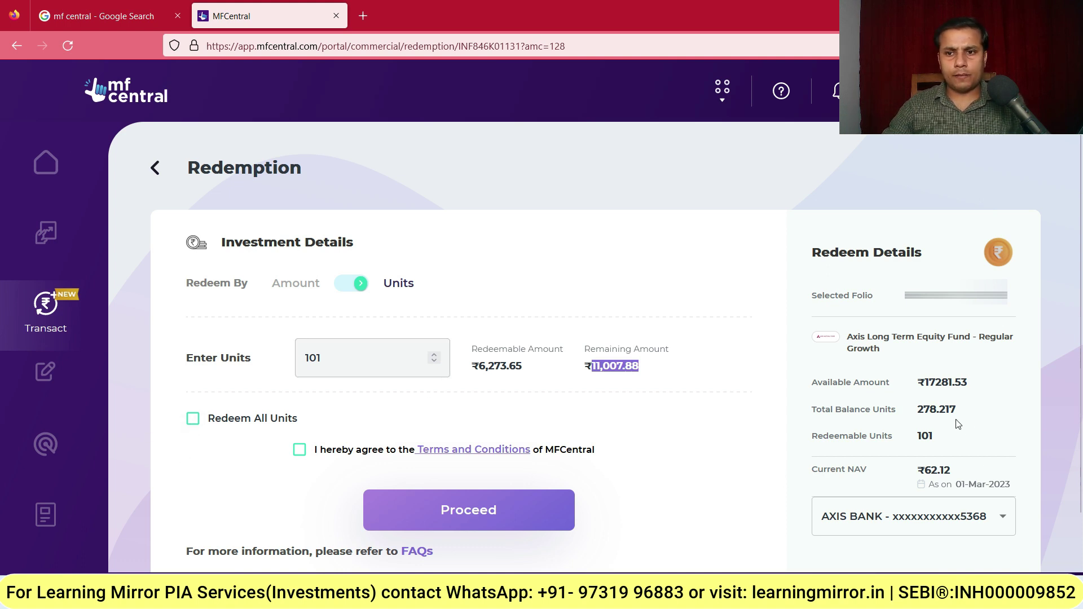
pyautogui.moveTo(915, 409); pyautogui.dragTo(959, 413)
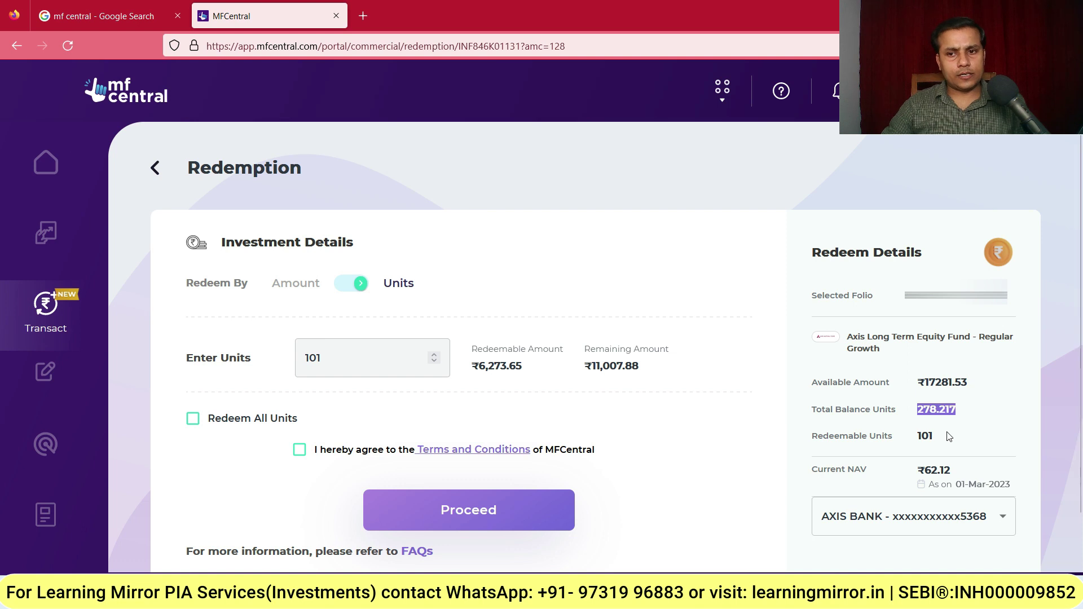
pyautogui.moveTo(929, 473); pyautogui.dragTo(952, 472)
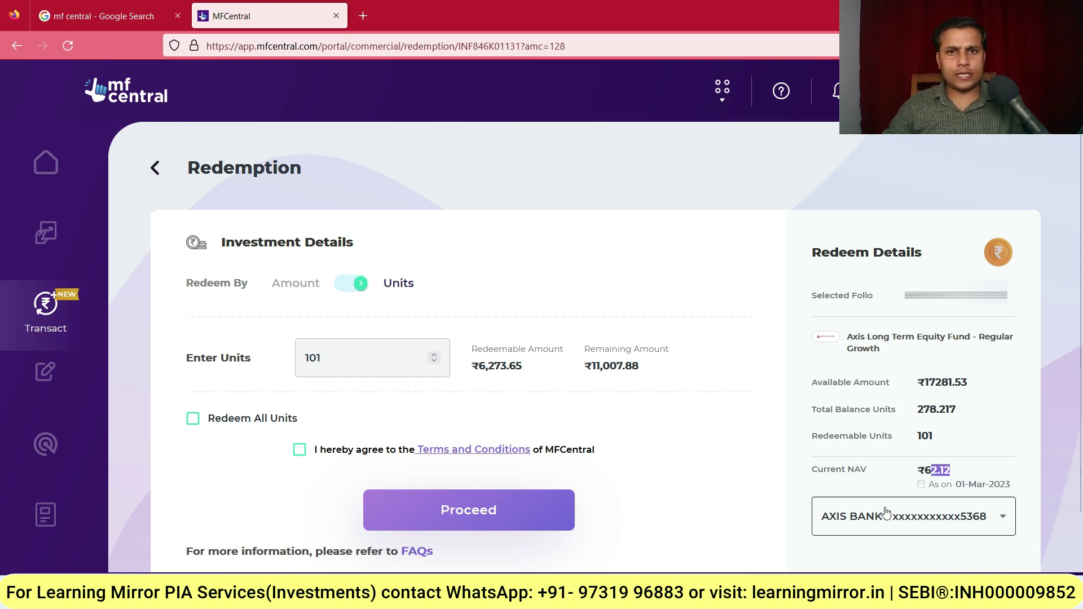
# Step: Agree to the terms and conditions, proceed with the redemption, and verify it with the one-time password sent to the mobile
pyautogui.click(299, 451)
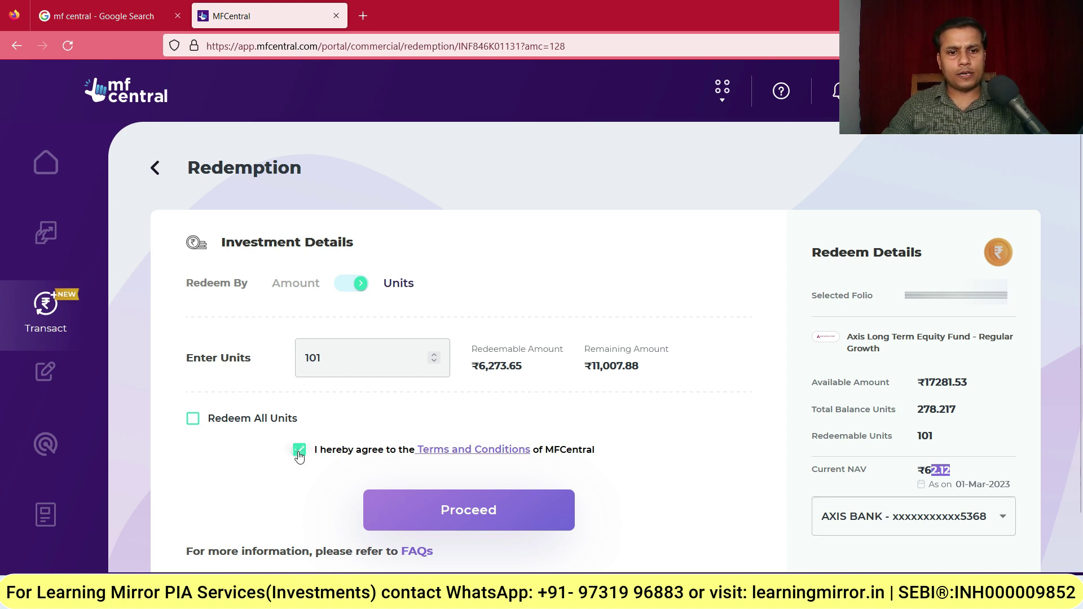
pyautogui.click(506, 521)
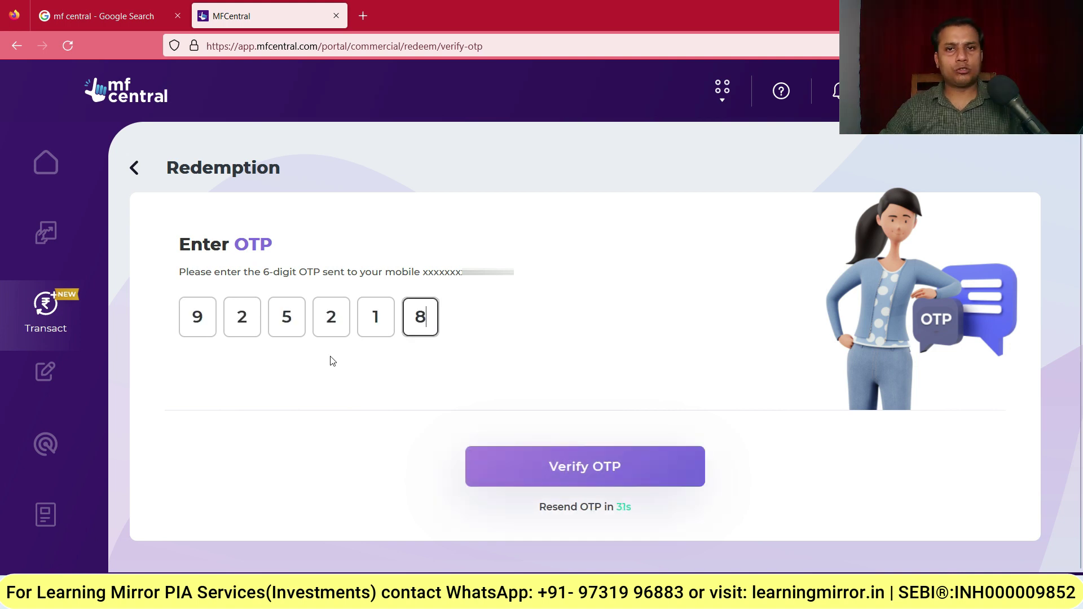
pyautogui.click(587, 475)
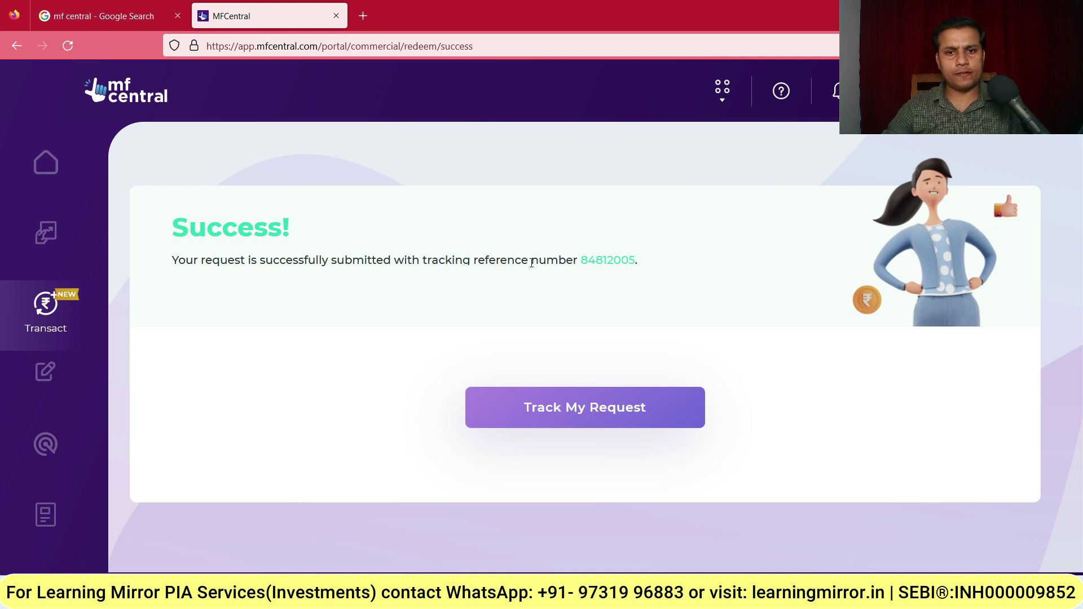
# Step: Track the submitted request and open the transaction details of the Axis Mutual Fund redemption
pyautogui.click(585, 422)
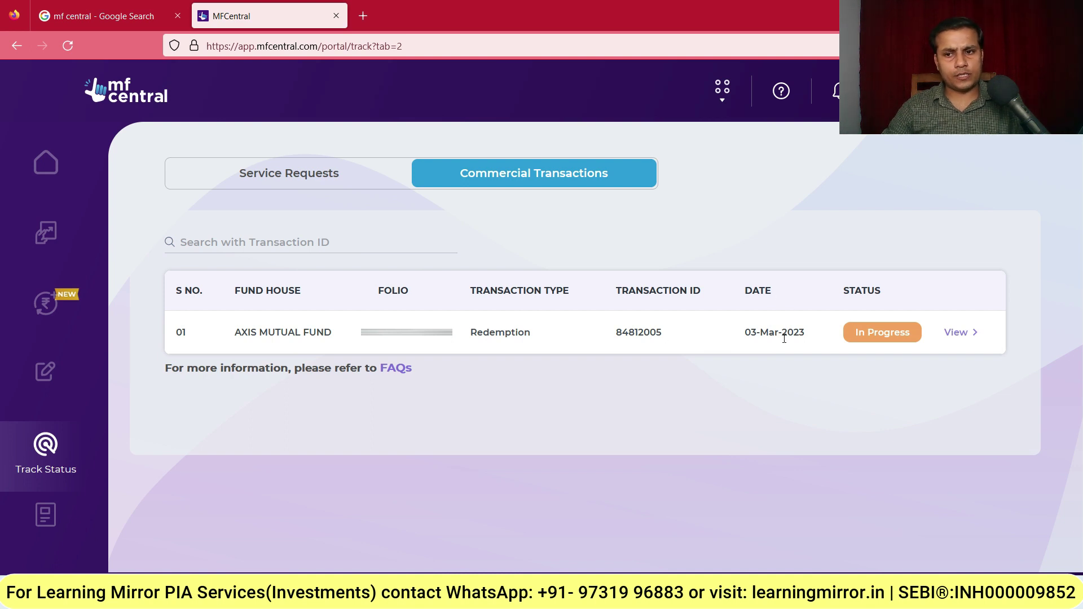
pyautogui.click(966, 337)
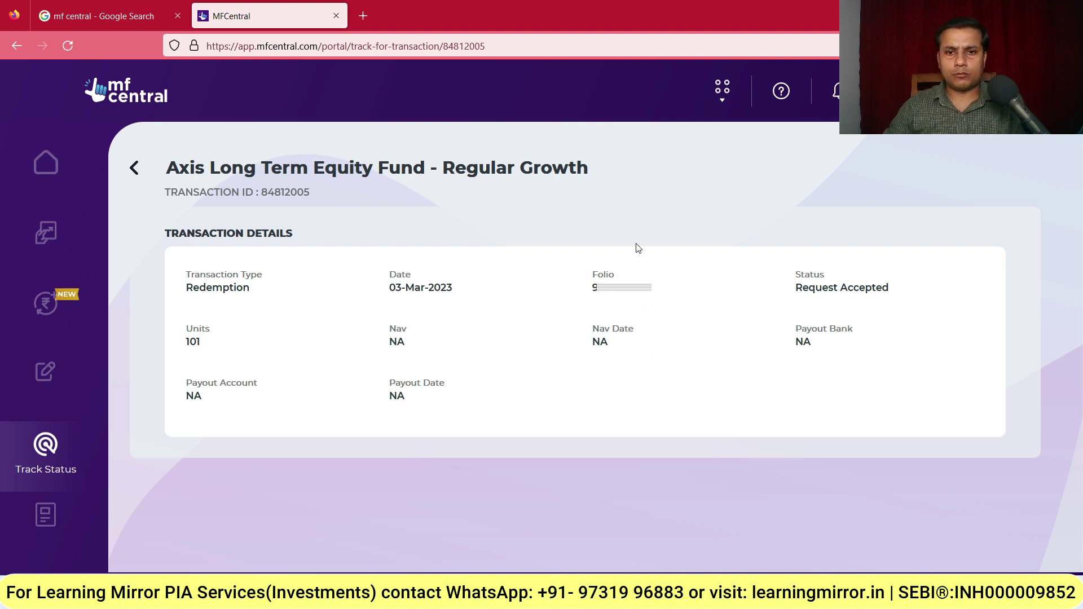
# Step: Open the list of systematic transactions among the transaction options
pyautogui.click(46, 305)
pyautogui.scroll(-2, 335, 292)
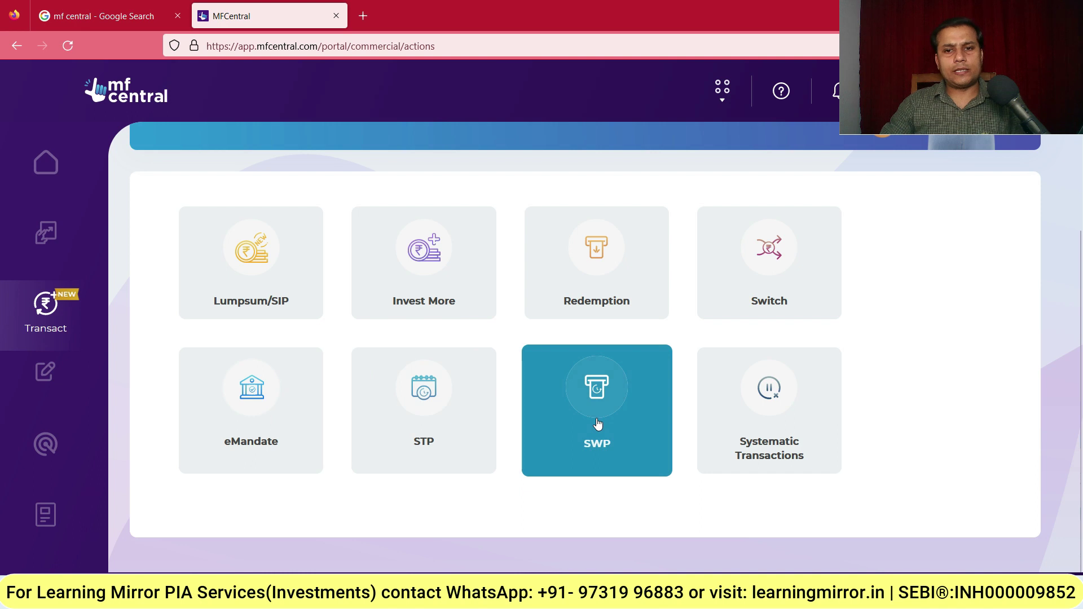
pyautogui.click(773, 423)
# Step: Switch to the mirrored phone's chat, mark the redemption confirmation message in red, and return to MFCentral
pyautogui.hotkey('alt', 'Tab')
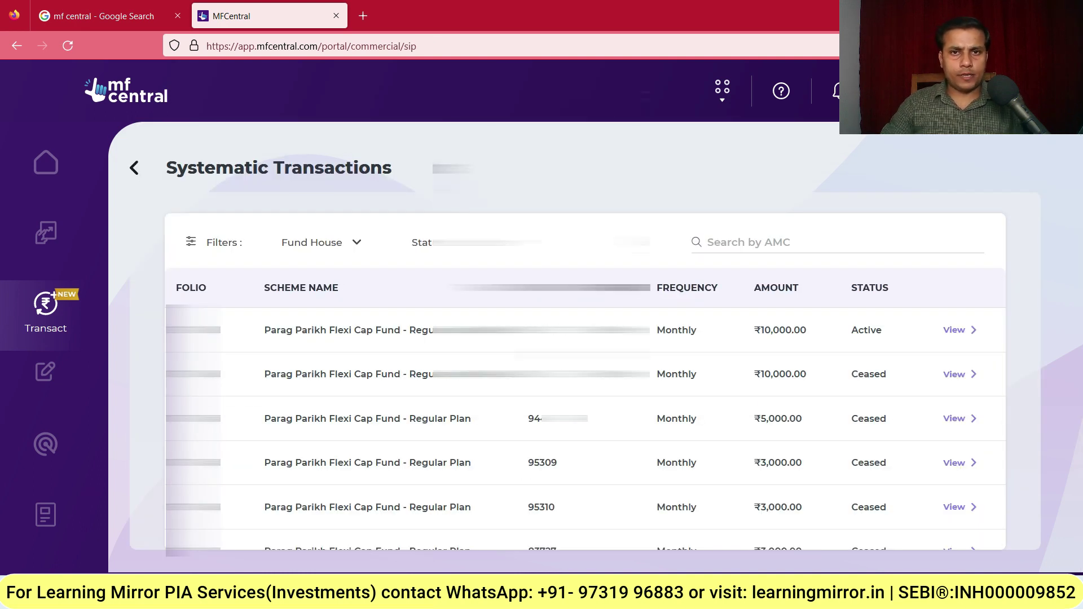
pyautogui.moveTo(623, 423)
pyautogui.mouseDown()
pyautogui.moveTo(630, 432)
pyautogui.moveTo(648, 403)
pyautogui.mouseUp()
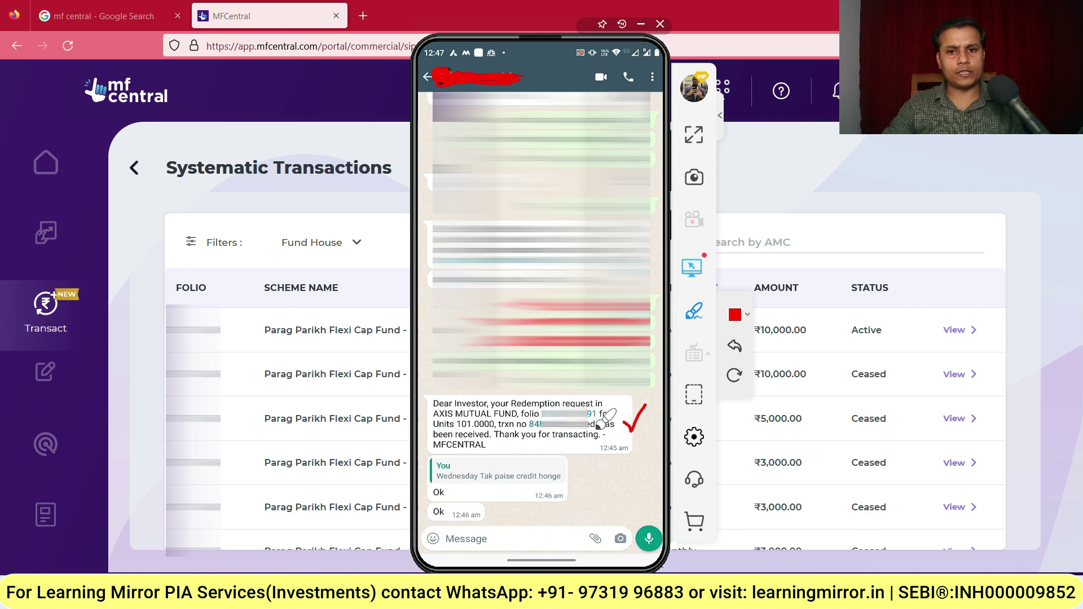
pyautogui.moveTo(513, 445); pyautogui.dragTo(598, 445)
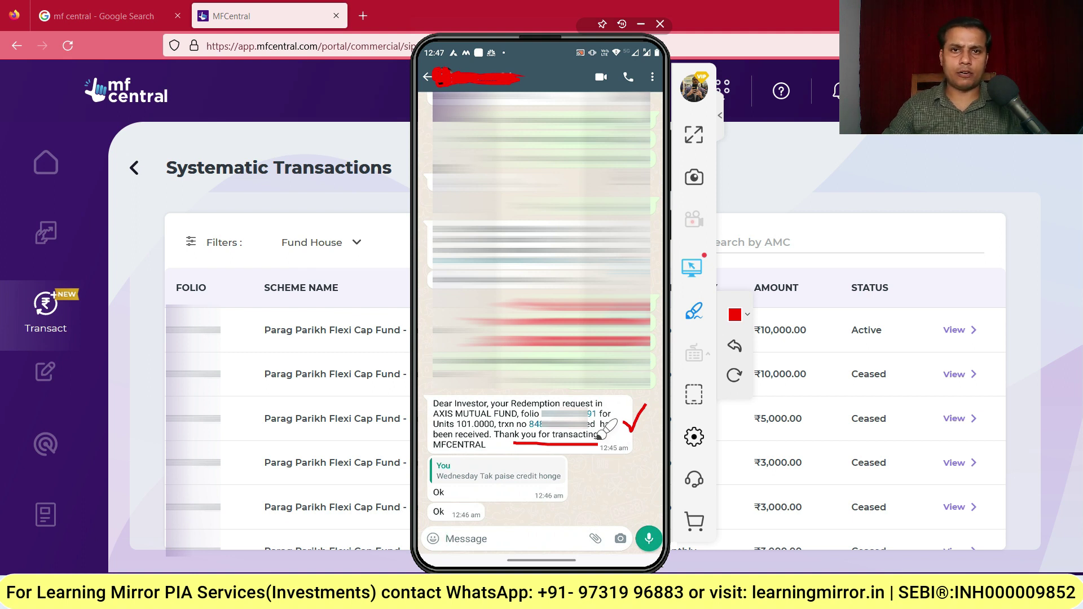
pyautogui.click(726, 106)
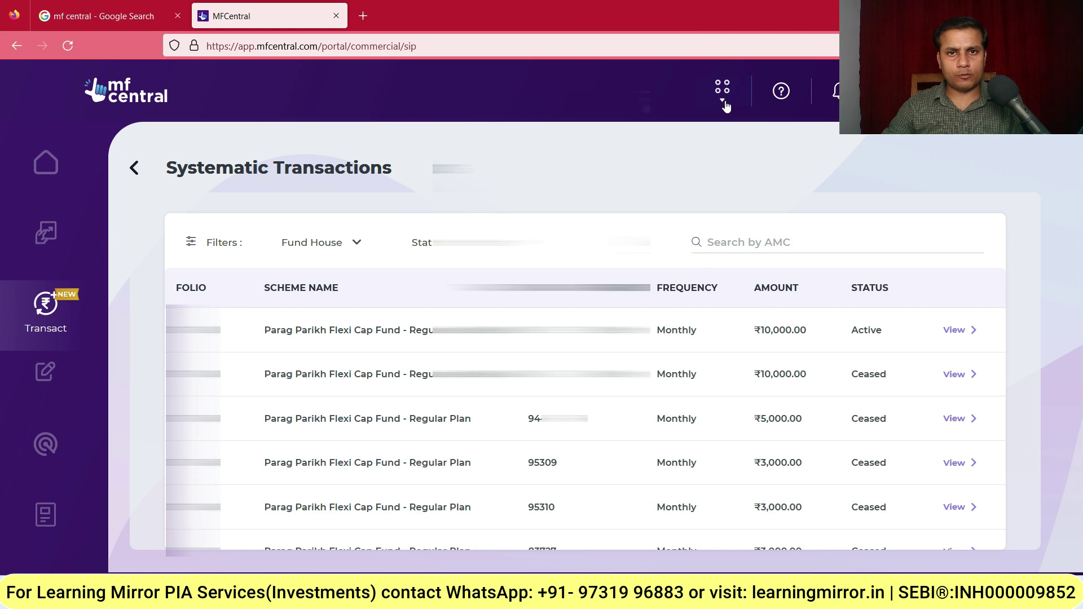